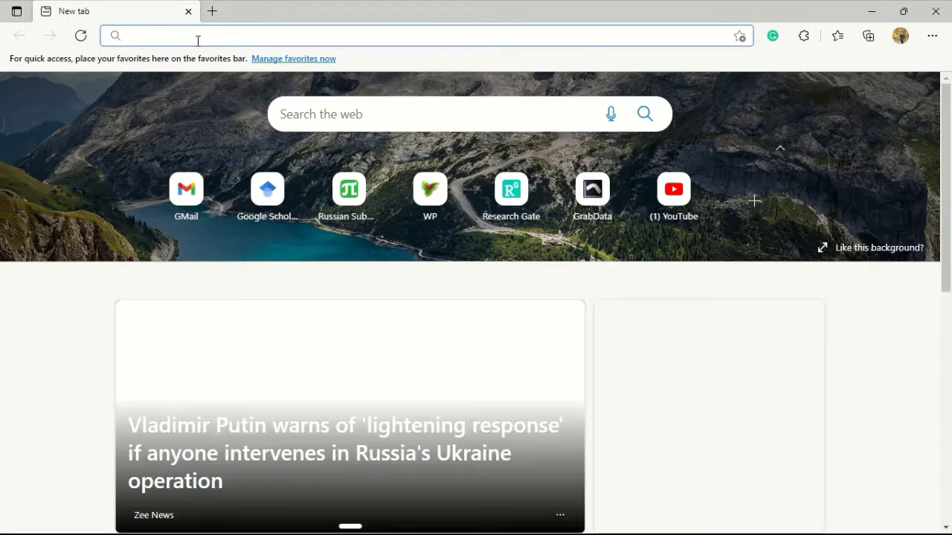
pyautogui.click(197, 37)
pyautogui.write('https://www.graphreader.com/')
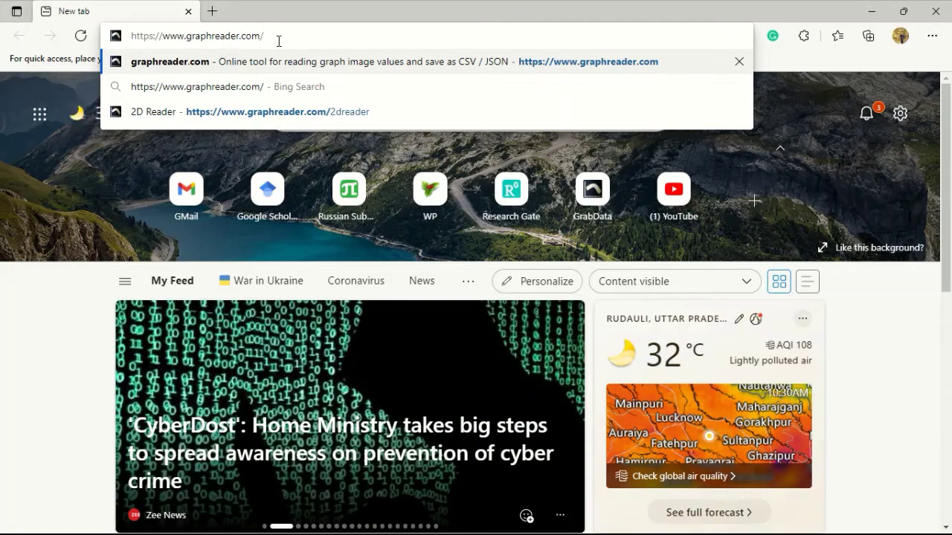
pyautogui.press('Return')
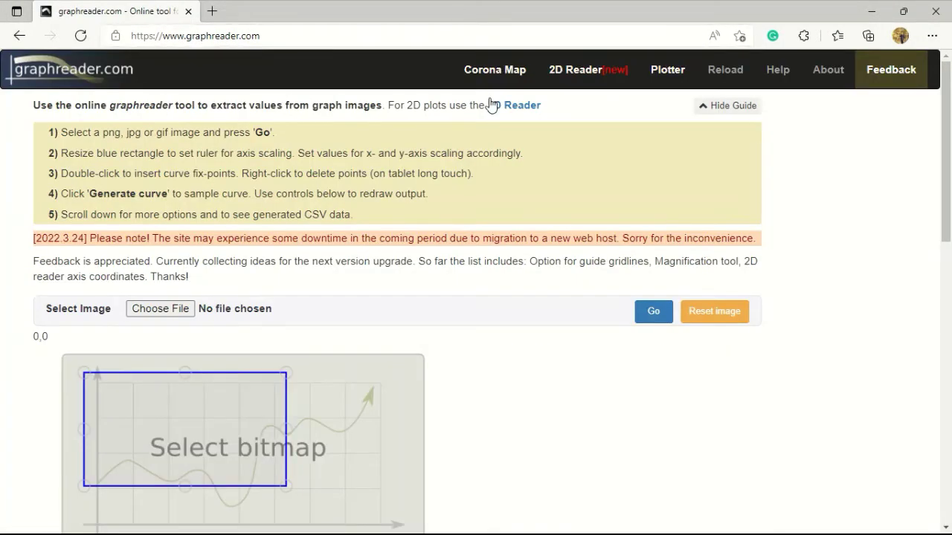
# - Load the image file Fig. 4.jpg into the graph reader
pyautogui.scroll(-10, 405, 338)
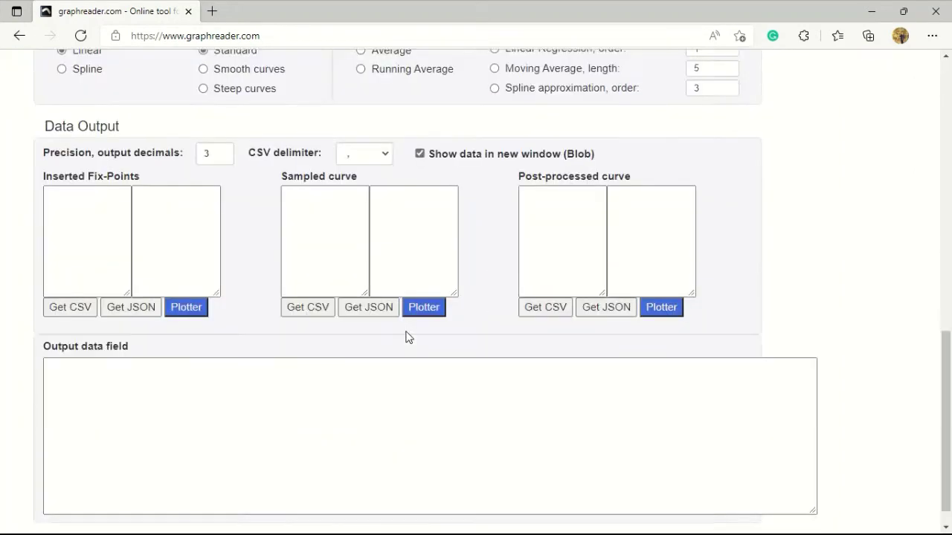
pyautogui.scroll(10, 408, 342)
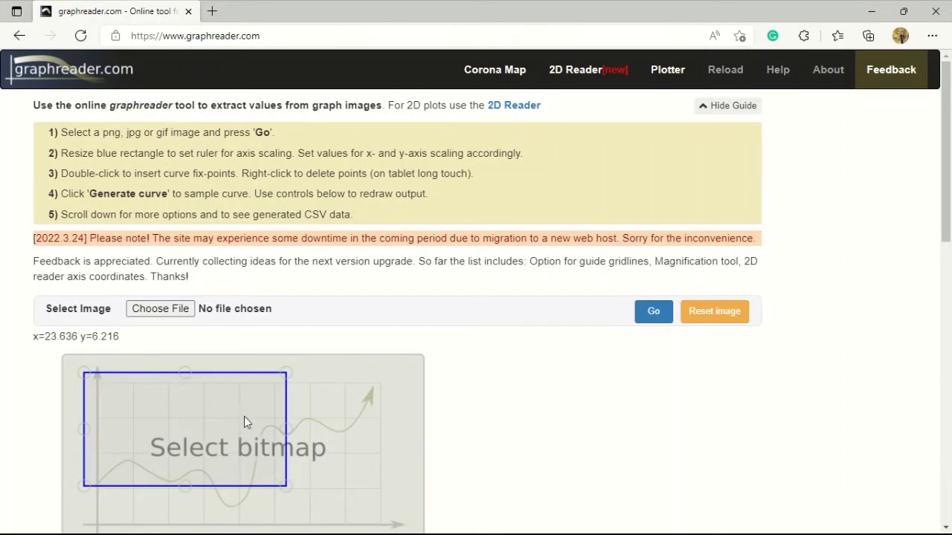
pyautogui.click(160, 308)
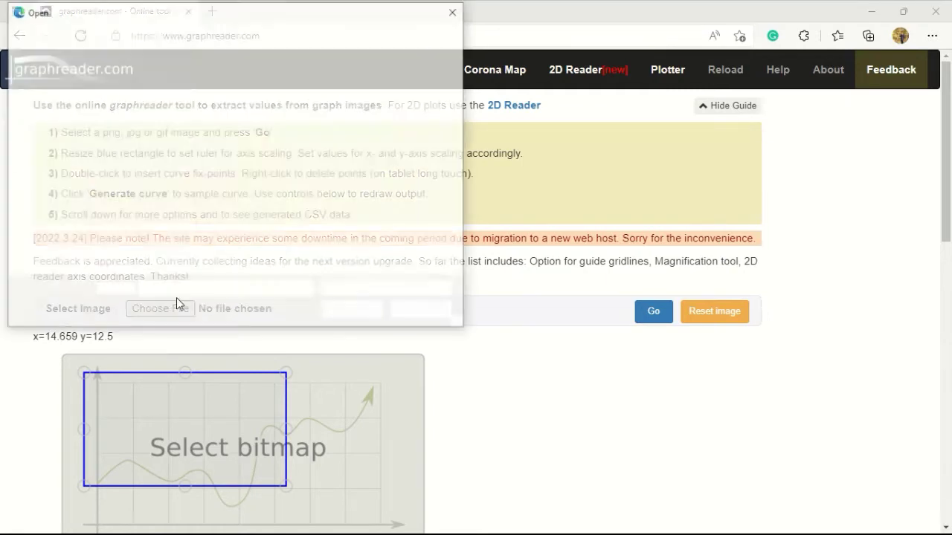
pyautogui.doubleClick(323, 118)
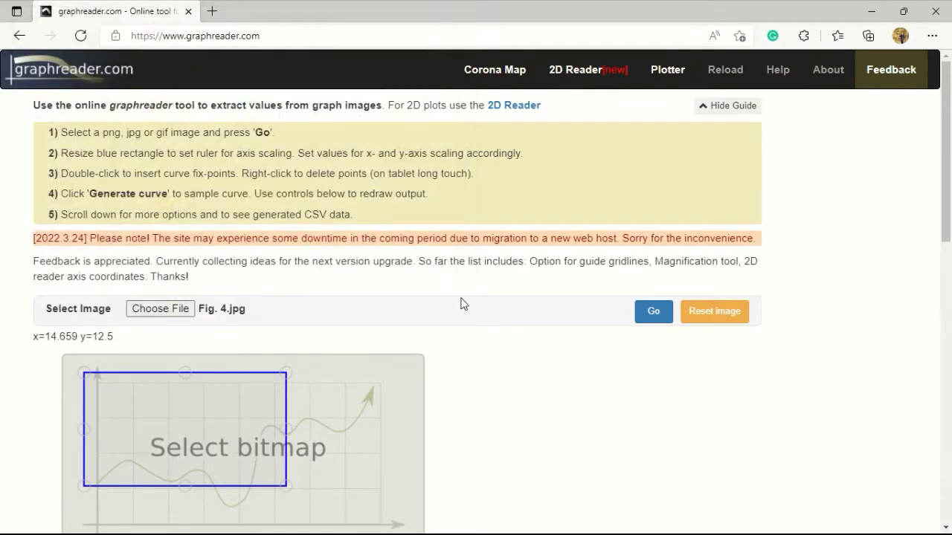
pyautogui.click(649, 313)
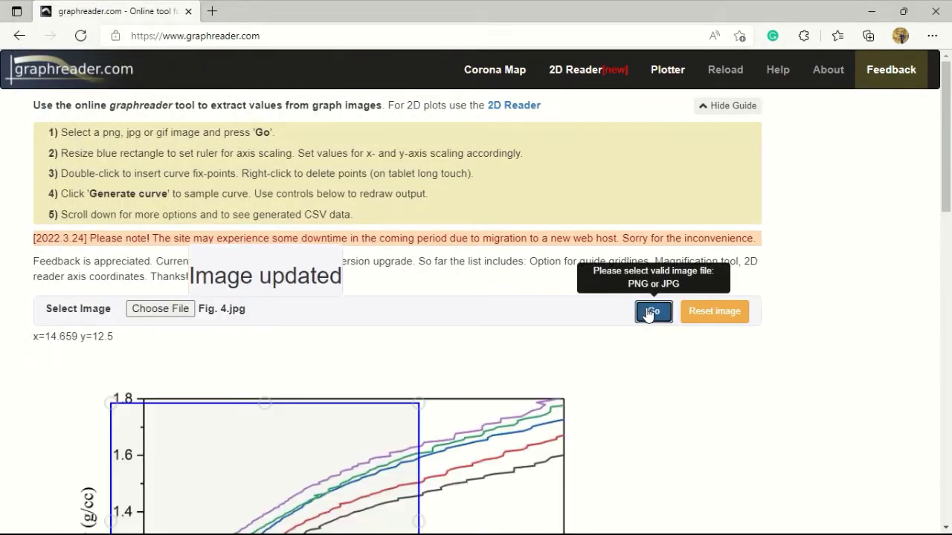
# - Fit the blue ruler rectangle to the plot frame, spanning 0 to 450 MPa horizontally and 0.6 to 1.8 g/cc vertically
pyautogui.moveTo(947, 201); pyautogui.dragTo(949, 285)
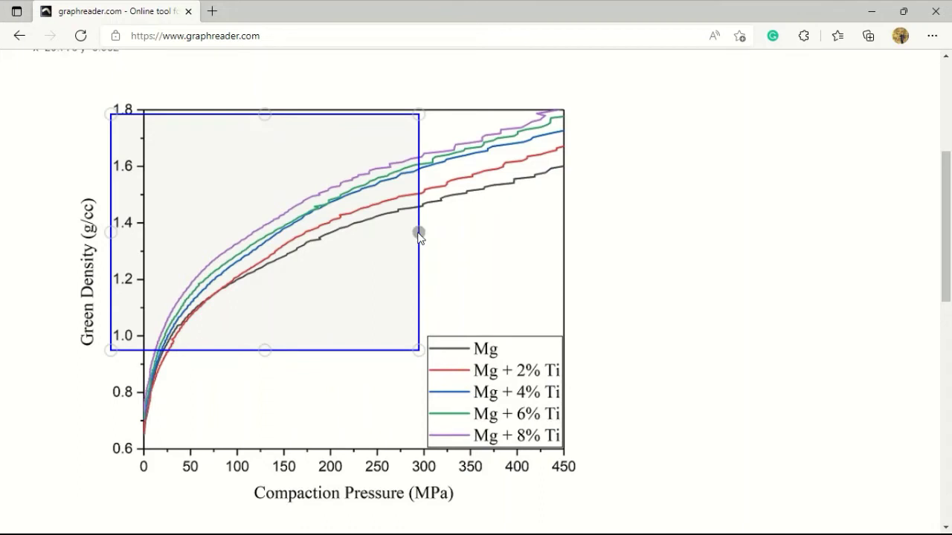
pyautogui.moveTo(418, 235); pyautogui.dragTo(565, 237)
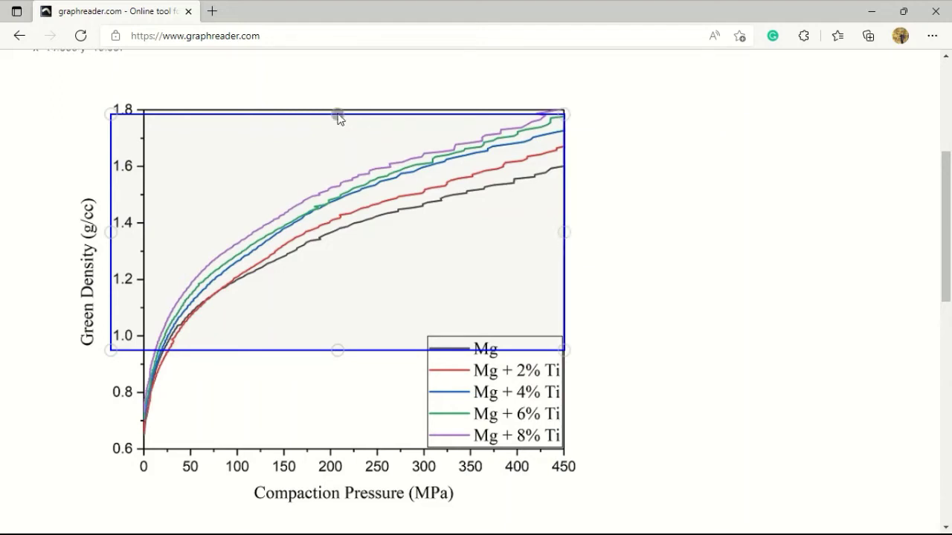
pyautogui.moveTo(338, 115); pyautogui.dragTo(337, 111)
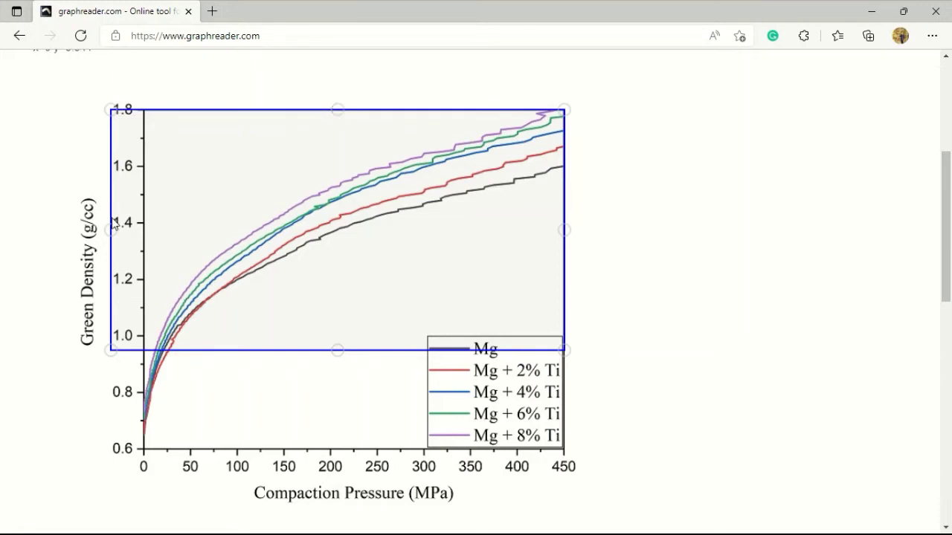
pyautogui.moveTo(112, 231); pyautogui.dragTo(146, 244)
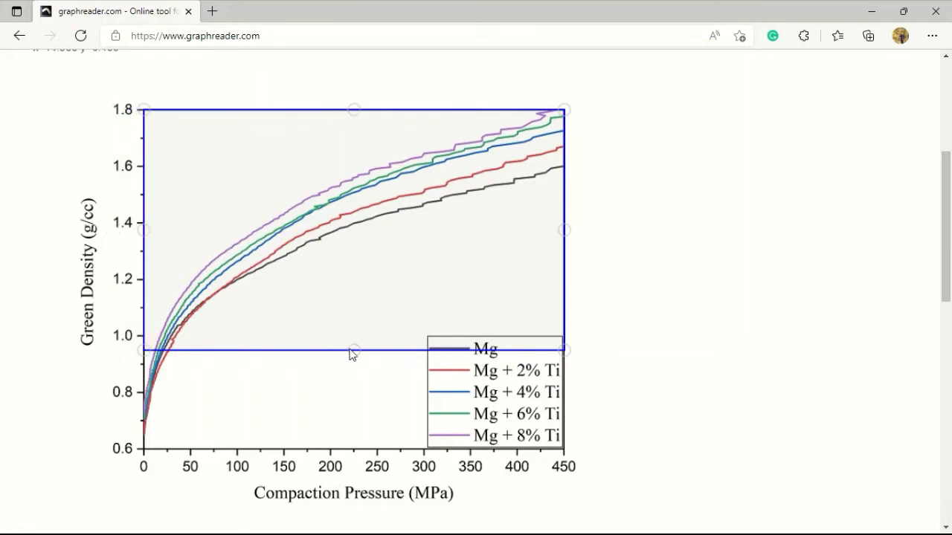
pyautogui.moveTo(354, 353); pyautogui.dragTo(390, 456)
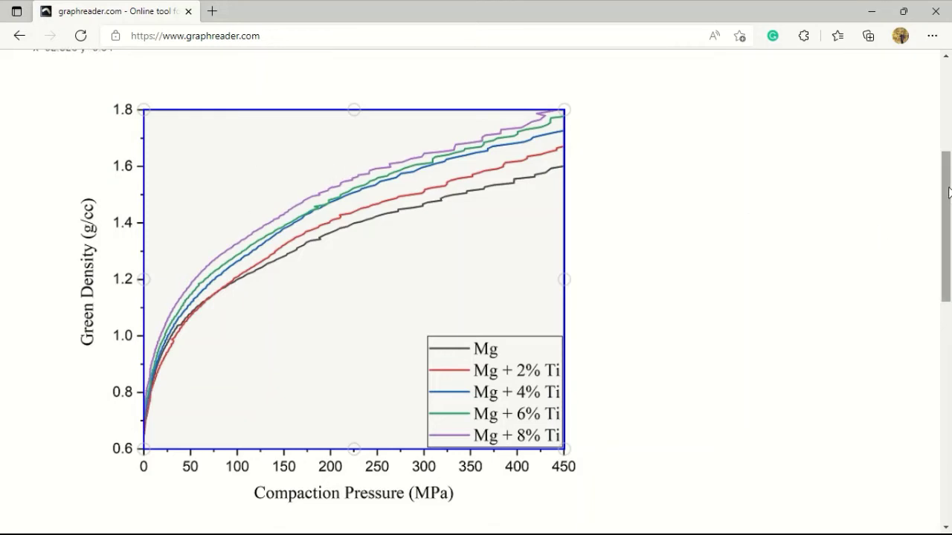
# - Set the axis scaling to x-high 450, y-low 0.6 and y-high 1.8
pyautogui.moveTo(949, 193); pyautogui.dragTo(950, 252)
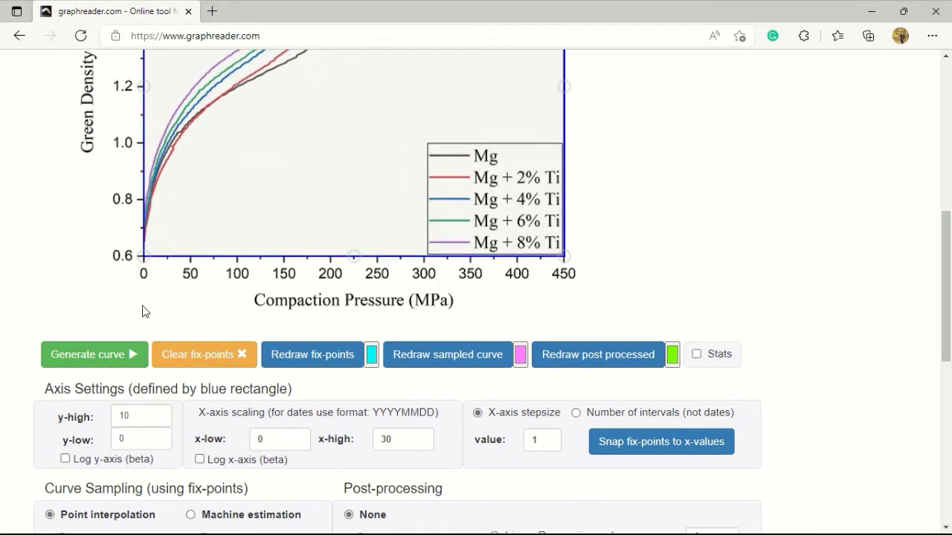
pyautogui.click(407, 440)
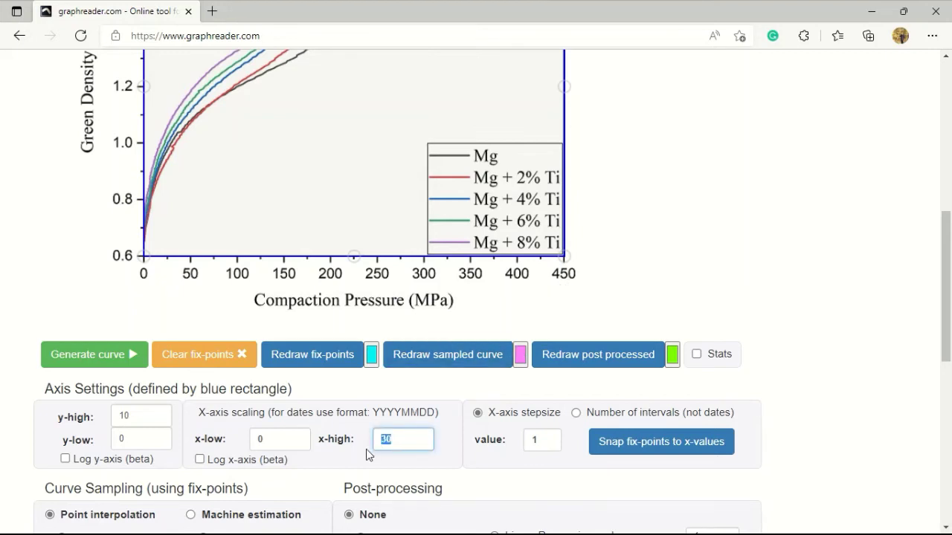
pyautogui.write('450')
pyautogui.moveTo(143, 437); pyautogui.dragTo(110, 439)
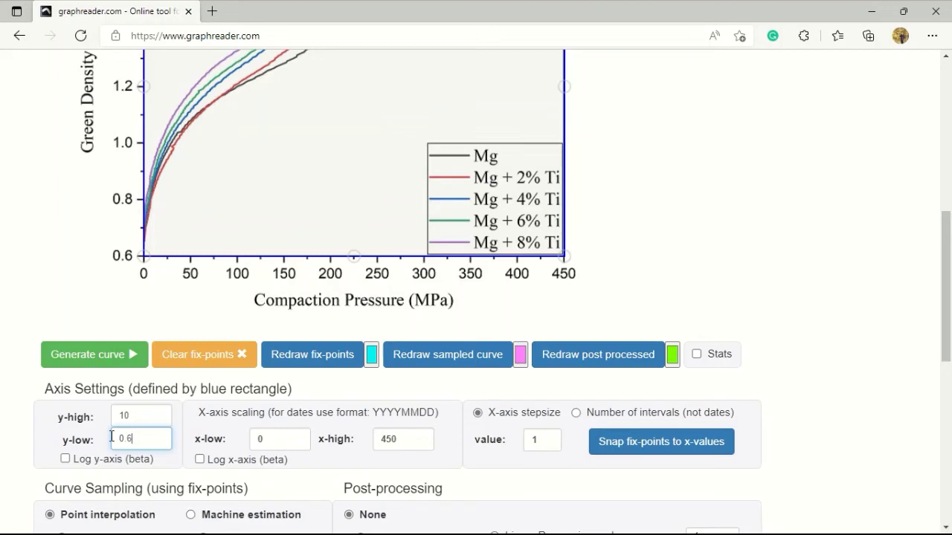
pyautogui.moveTo(945, 250); pyautogui.dragTo(919, 177)
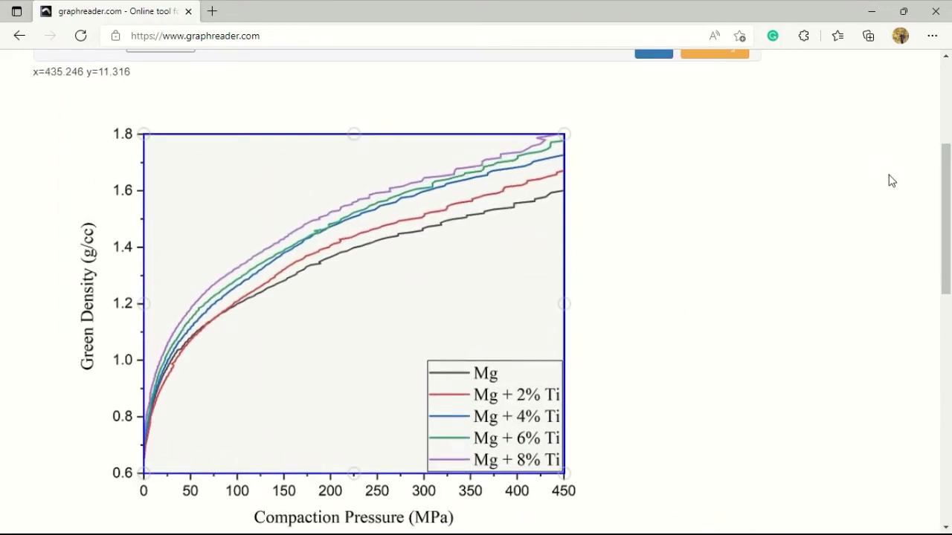
pyautogui.scroll(-5, 803, 276)
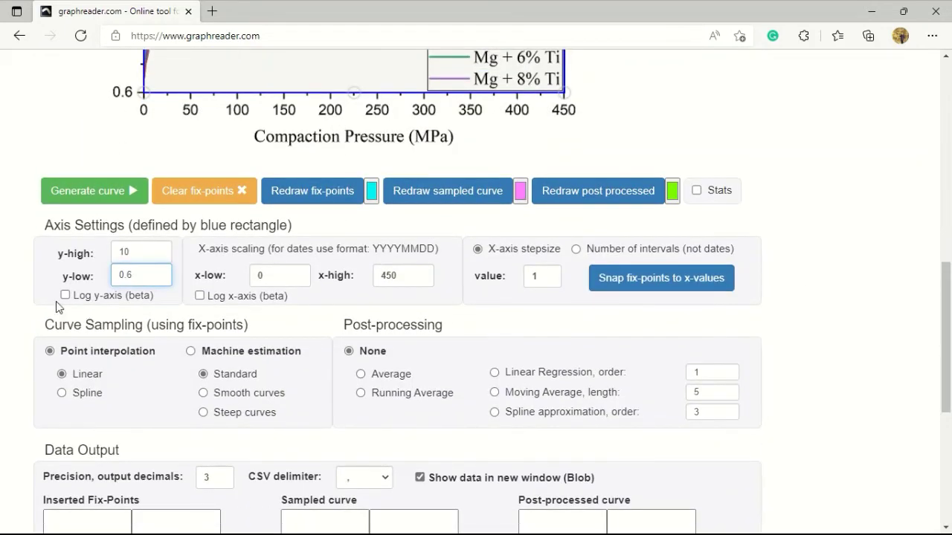
pyautogui.moveTo(136, 253); pyautogui.dragTo(118, 255)
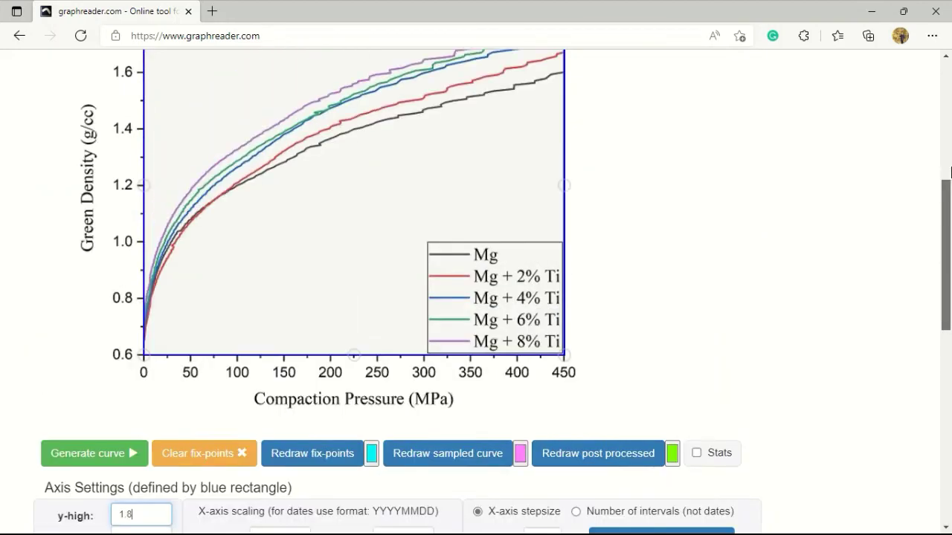
# - Insert six fix-points along the black Mg curve, spread between about 132 and 438 MPa
pyautogui.moveTo(948, 286); pyautogui.dragTo(950, 165)
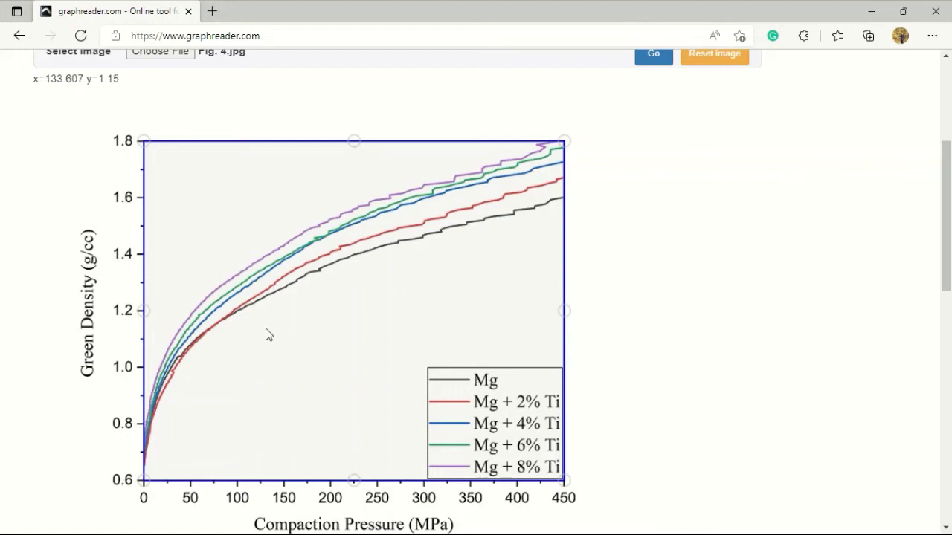
pyautogui.click(319, 270)
pyautogui.click(455, 226)
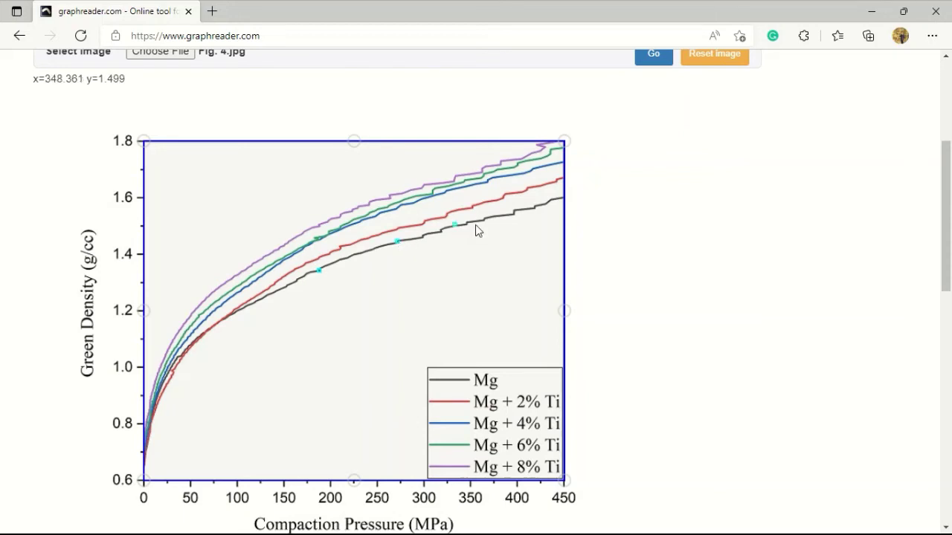
pyautogui.click(513, 211)
pyautogui.click(553, 199)
pyautogui.click(268, 296)
# - Generate the sampled curve from the inserted fix-points
pyautogui.moveTo(941, 240); pyautogui.dragTo(949, 305)
pyautogui.click(132, 313)
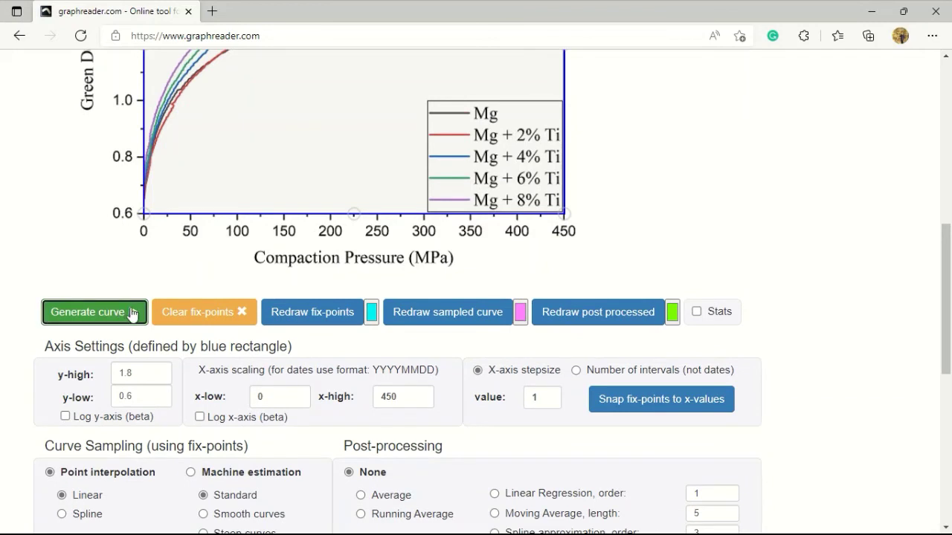
pyautogui.moveTo(945, 259); pyautogui.dragTo(946, 329)
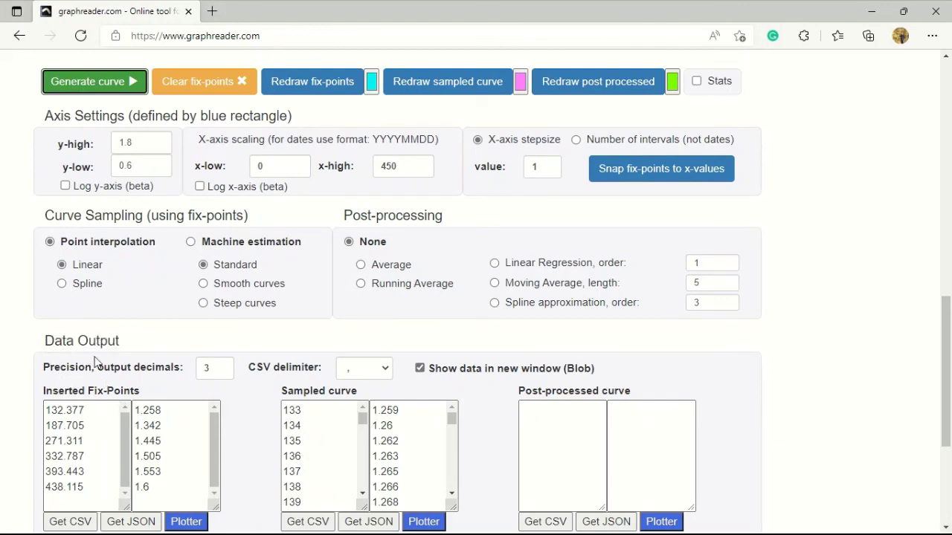
# - Output the inserted fix-points as CSV and as JSON, returning to the graph reader page after each
pyautogui.scroll(-1, 10, 461)
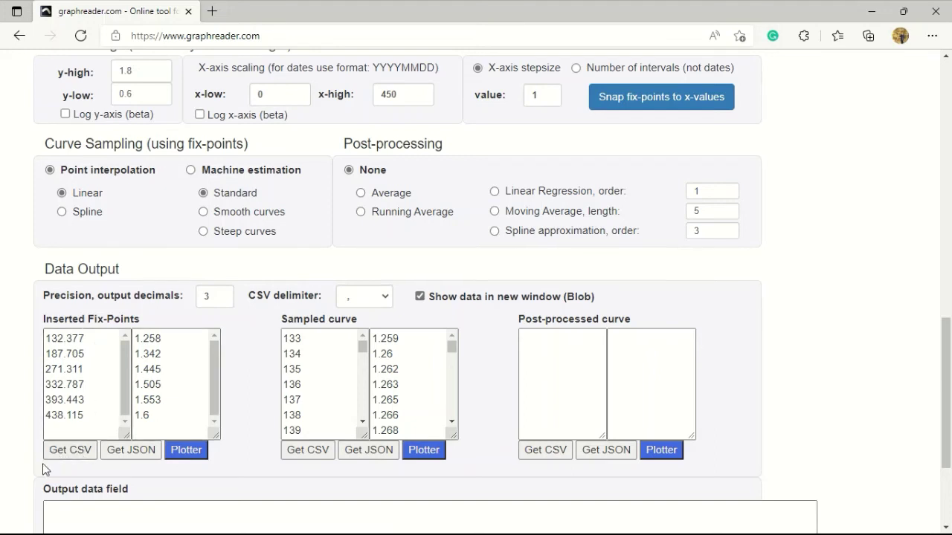
pyautogui.click(77, 451)
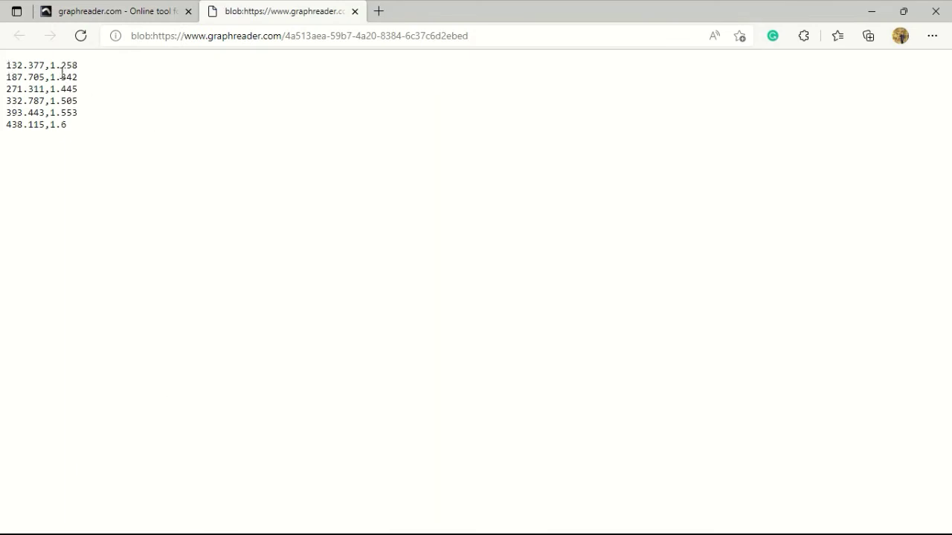
pyautogui.click(104, 12)
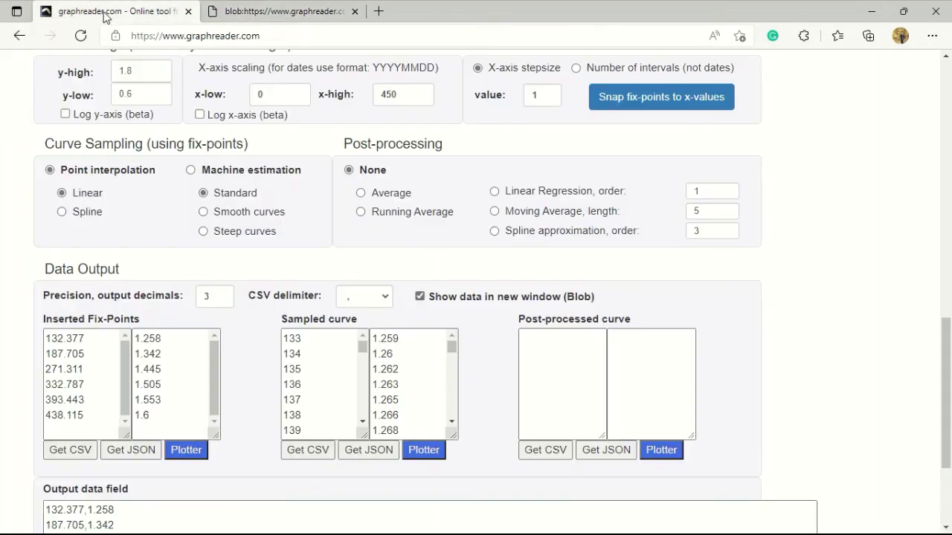
pyautogui.click(140, 454)
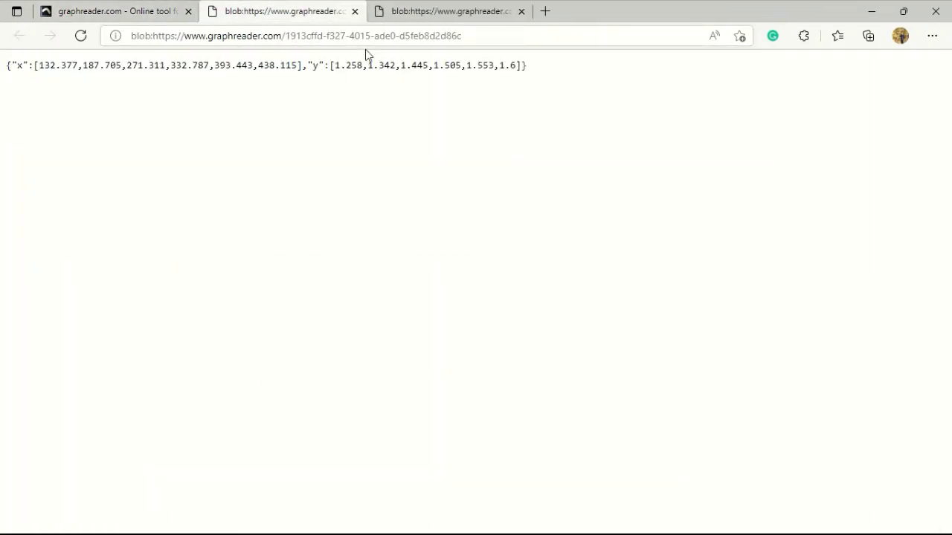
pyautogui.click(105, 13)
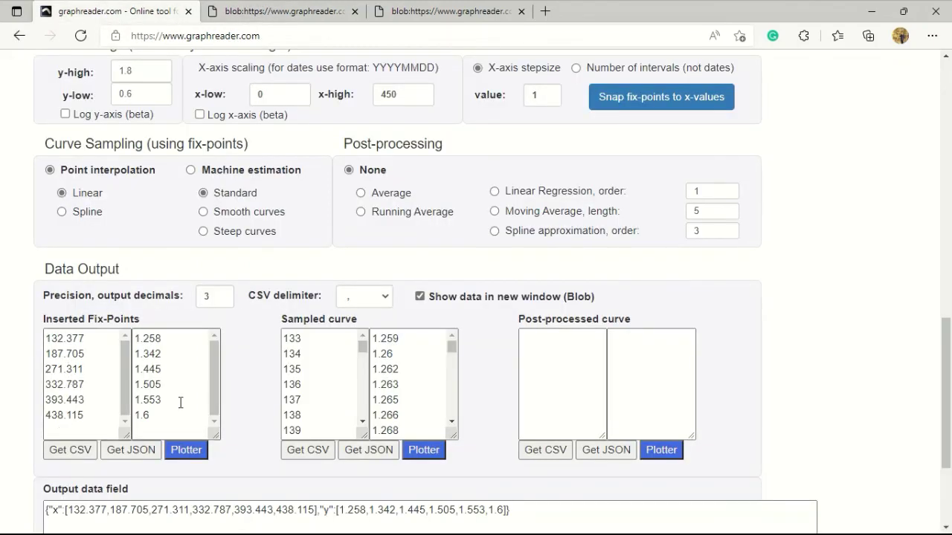
# - Send the inserted fix-points to the Plotter
pyautogui.click(187, 452)
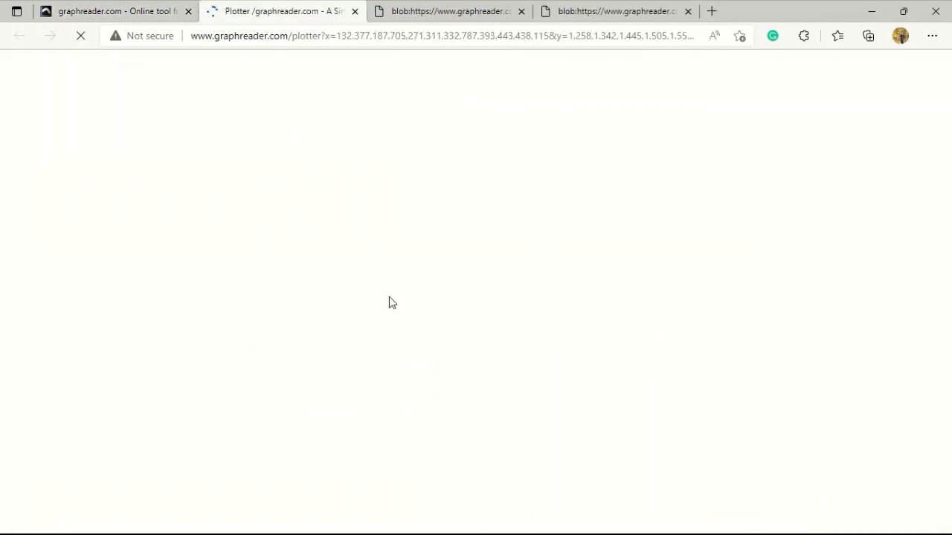